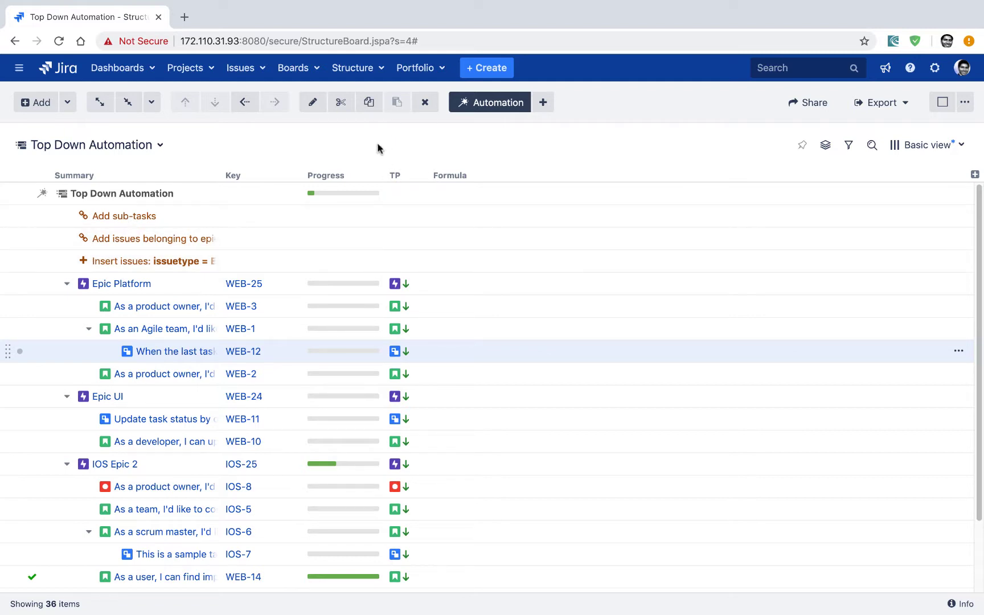
- Create an empty structure called 'Bottom Up Automation', shared with jira-software-users
{"action": "left_click", "coordinate": [381, 73]}
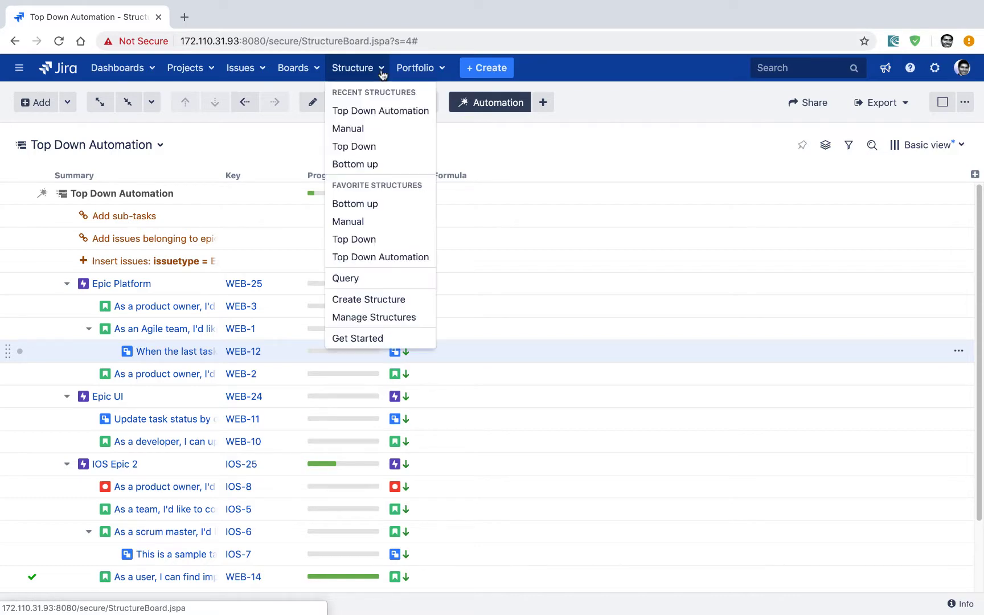
{"action": "left_click", "coordinate": [389, 307]}
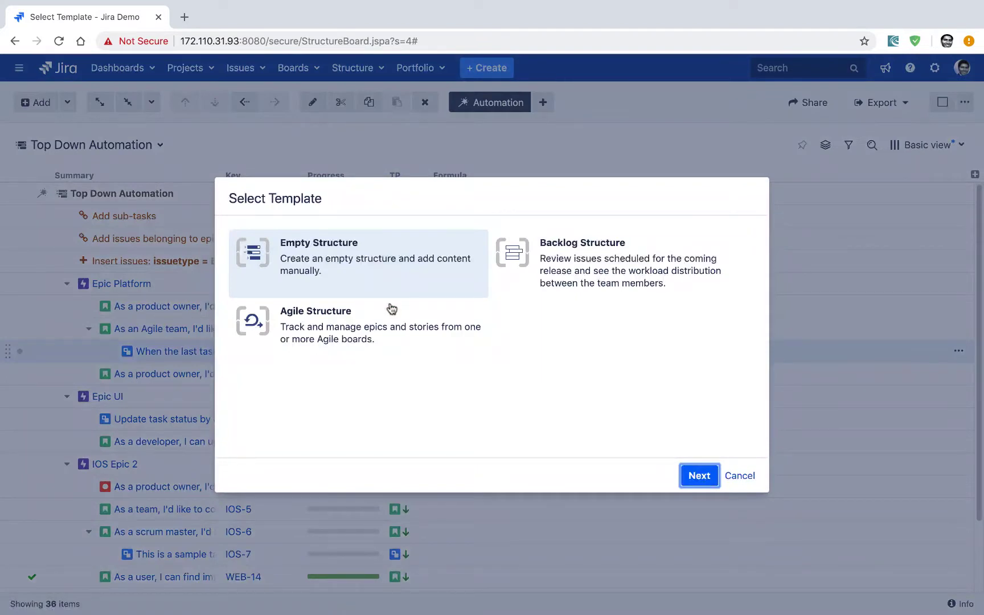
{"action": "left_click", "coordinate": [704, 478]}
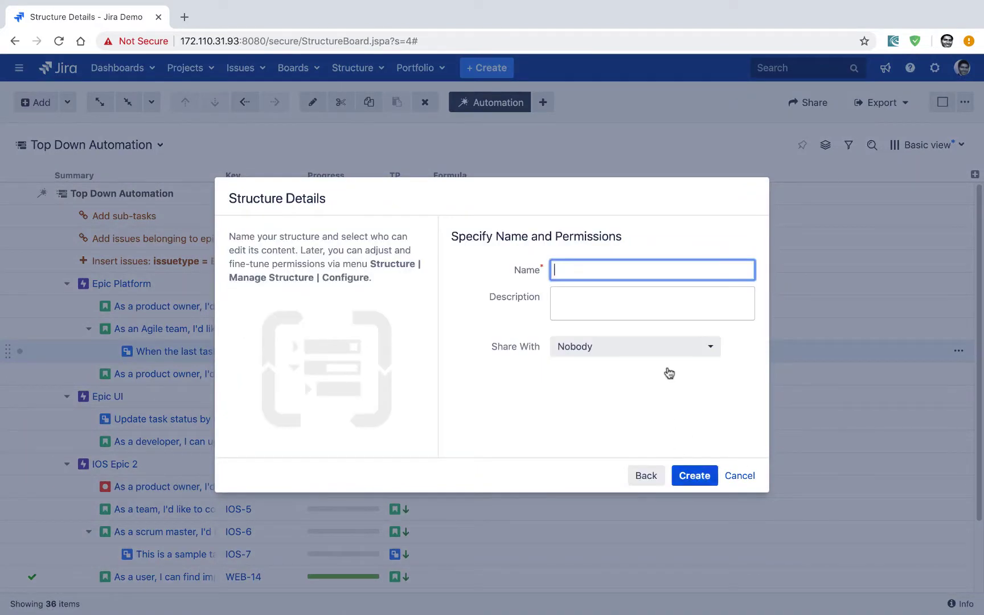
{"action": "type", "text": "Bottom Up"}
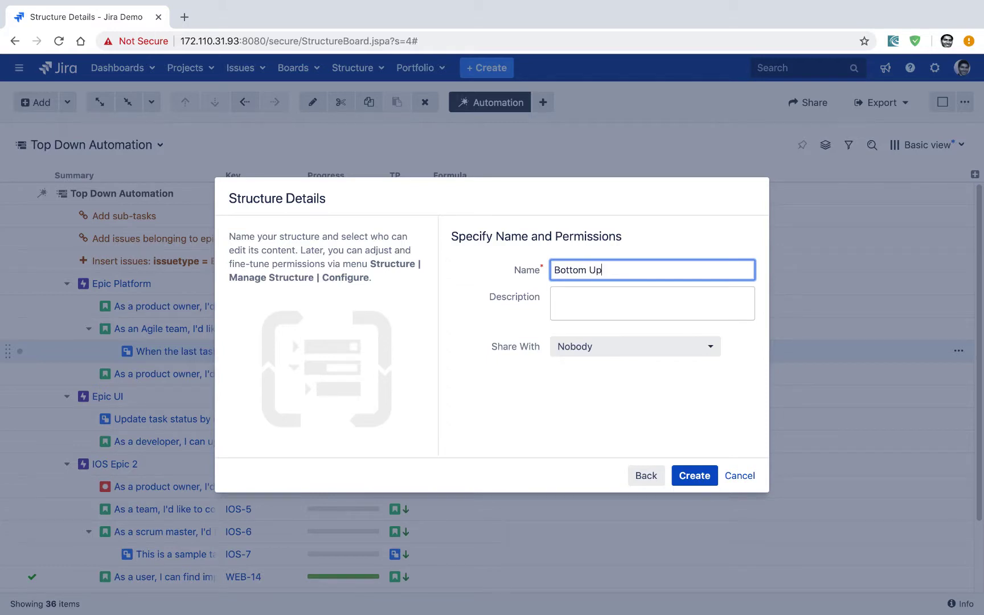
{"action": "type", "text": " Automation"}
{"action": "left_click", "coordinate": [711, 346]}
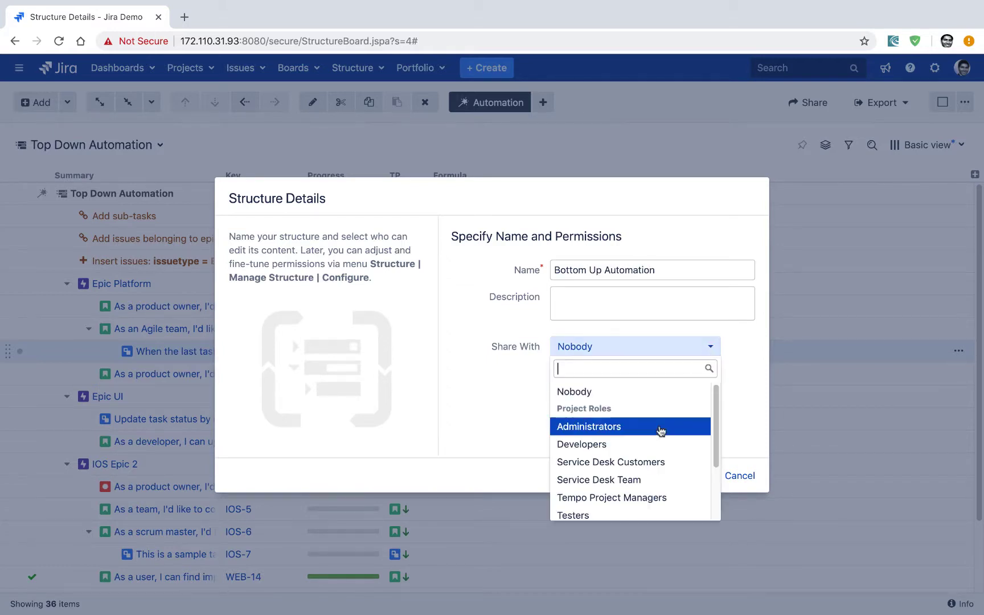
{"action": "scroll", "coordinate": [665, 441], "scroll_direction": "down", "scroll_amount": 3}
{"action": "left_click", "coordinate": [634, 510]}
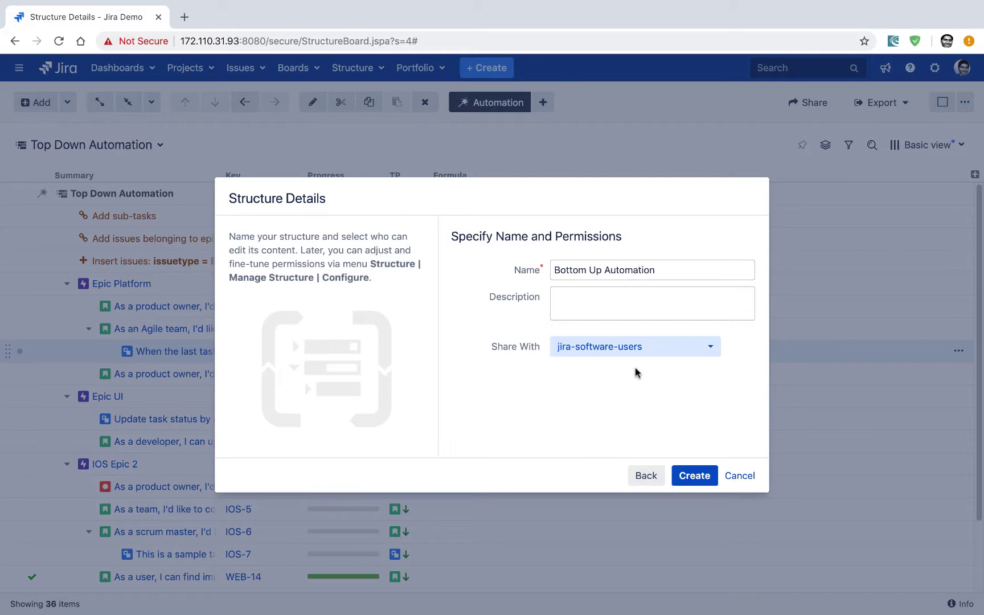
{"action": "left_click", "coordinate": [706, 479]}
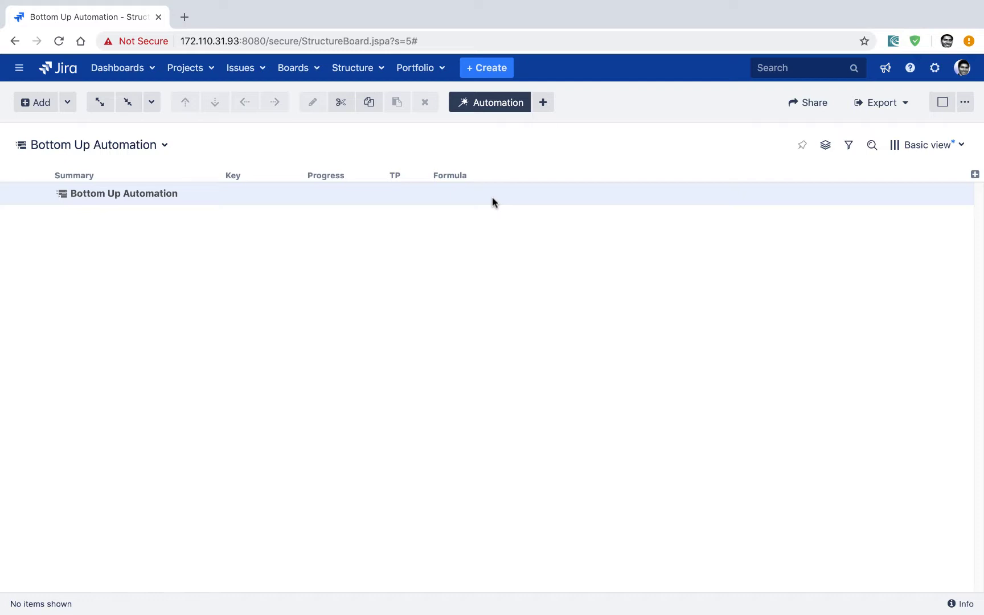
- Bring up the automation rule menu on the new structure's root row
{"action": "left_click", "coordinate": [545, 106]}
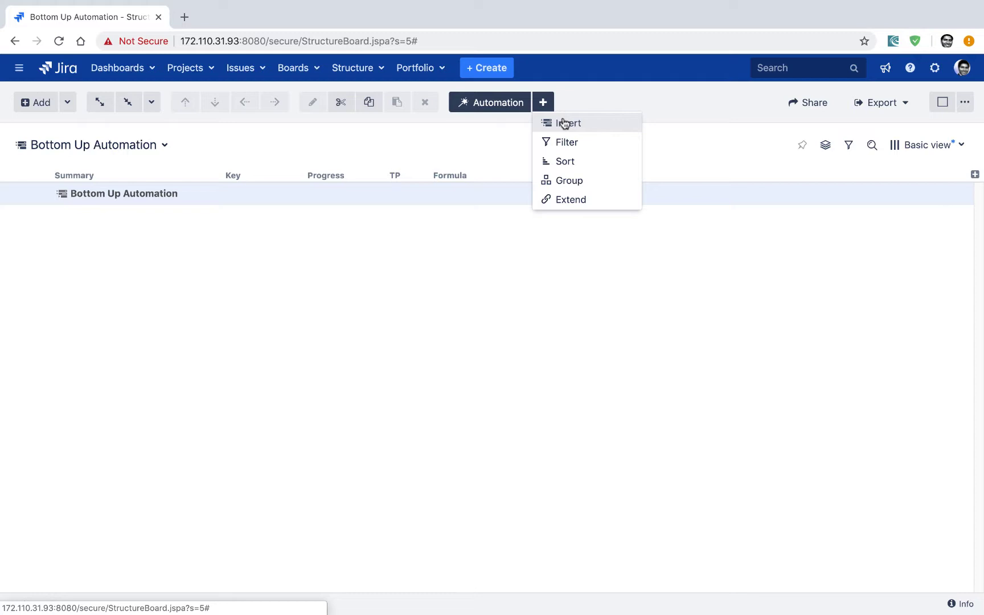
- Start a new Insert rule that uses a JQL query as its source
{"action": "left_click", "coordinate": [580, 127]}
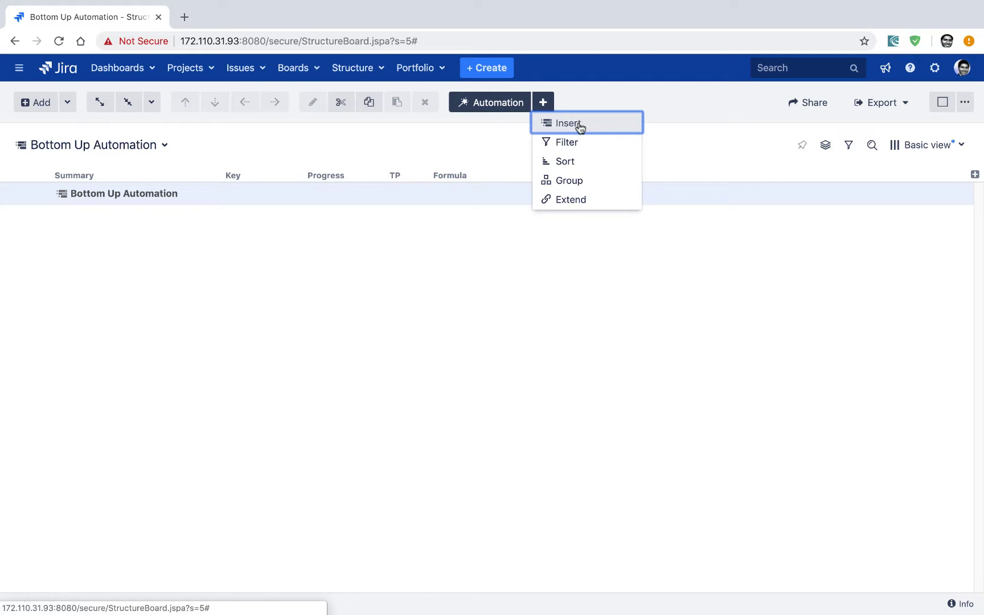
{"action": "left_click", "coordinate": [580, 126]}
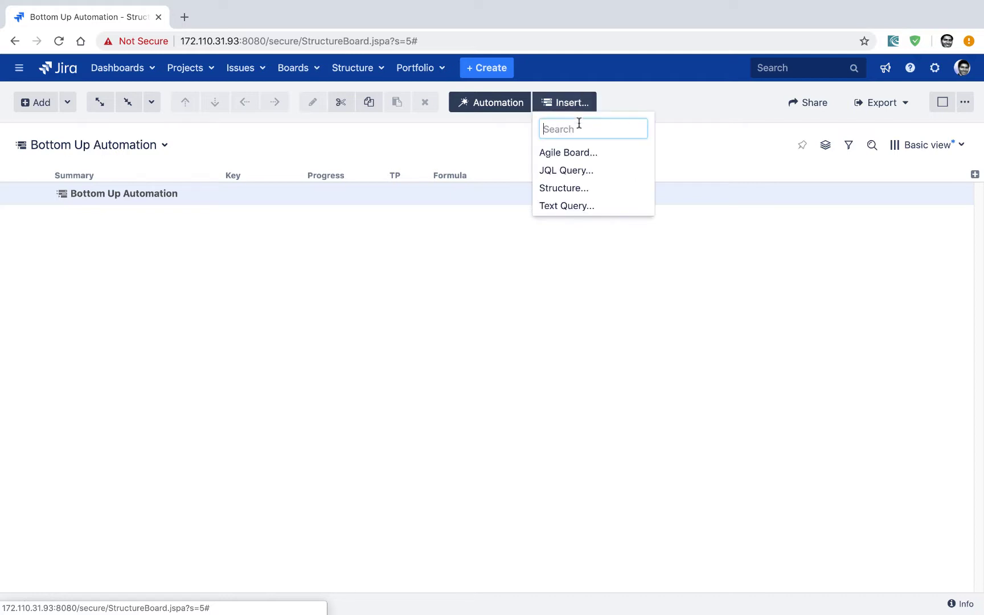
{"action": "left_click", "coordinate": [586, 171]}
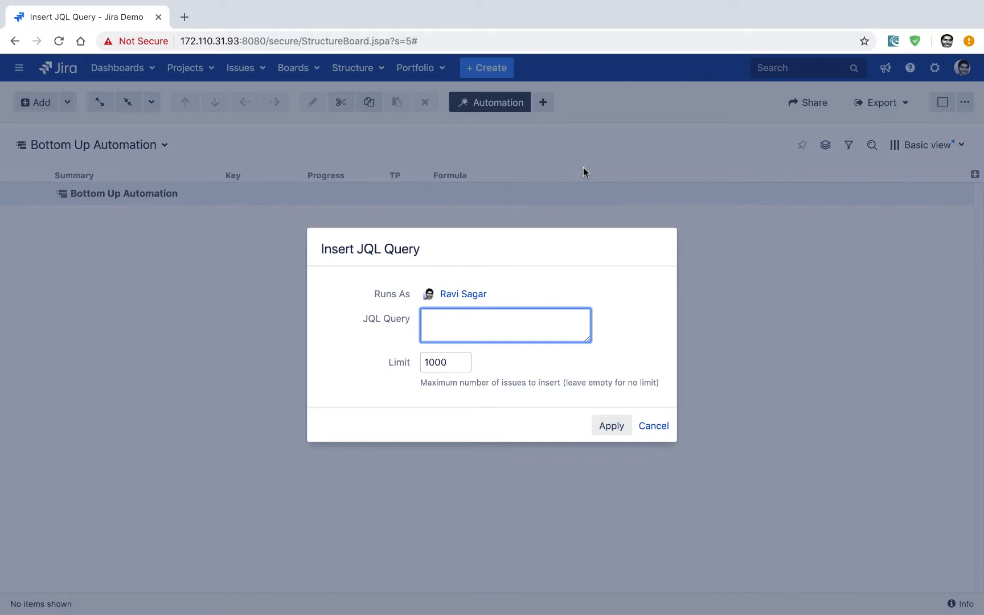
- Enter the query issuetype = Story and apply it, inserting 70 stories
{"action": "type", "text": "iss"}
{"action": "key", "text": "Down"}
{"action": "key", "text": "Down"}
{"action": "key", "text": "Down"}
{"action": "key", "text": "Down"}
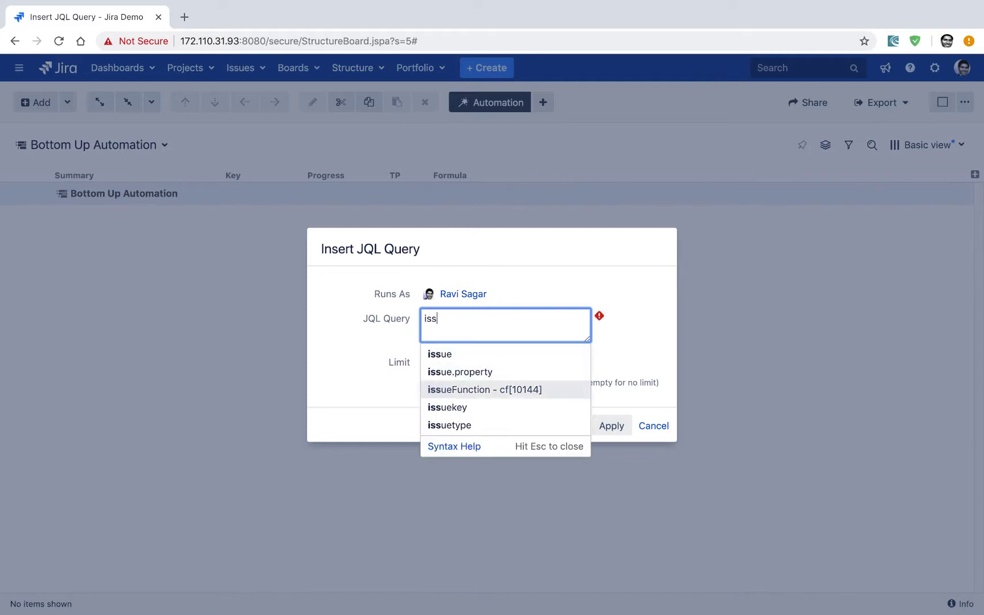
{"action": "key", "text": "Return"}
{"action": "key", "text": "Down"}
{"action": "key", "text": "Return"}
{"action": "type", "text": "sto"}
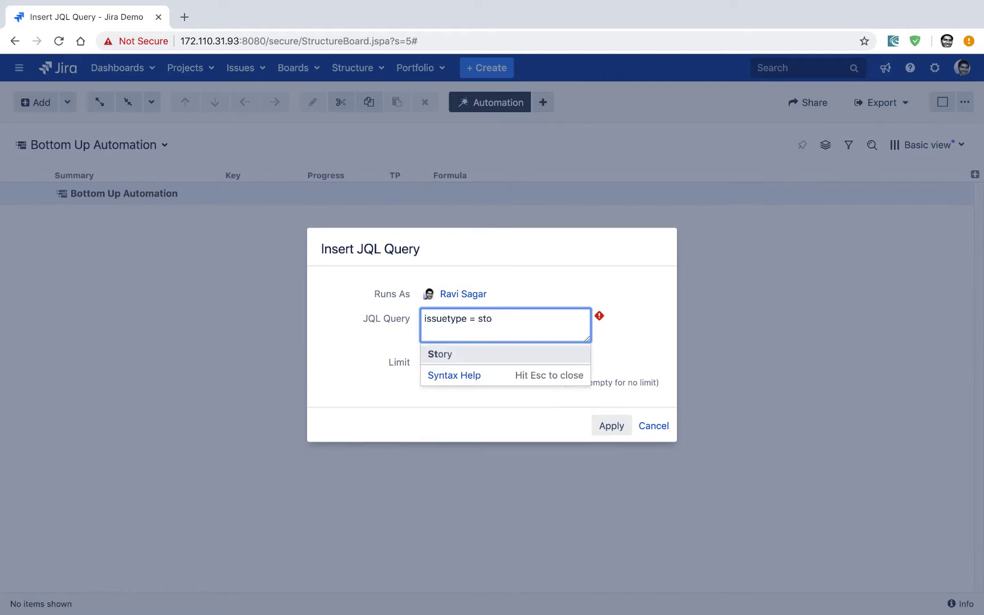
{"action": "key", "text": "Return"}
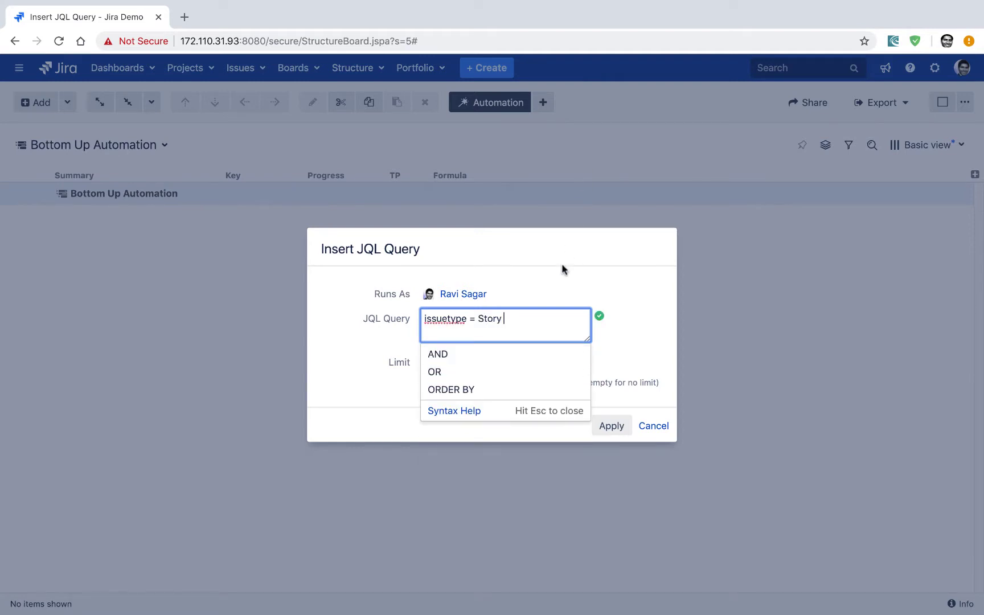
{"action": "left_click", "coordinate": [562, 267]}
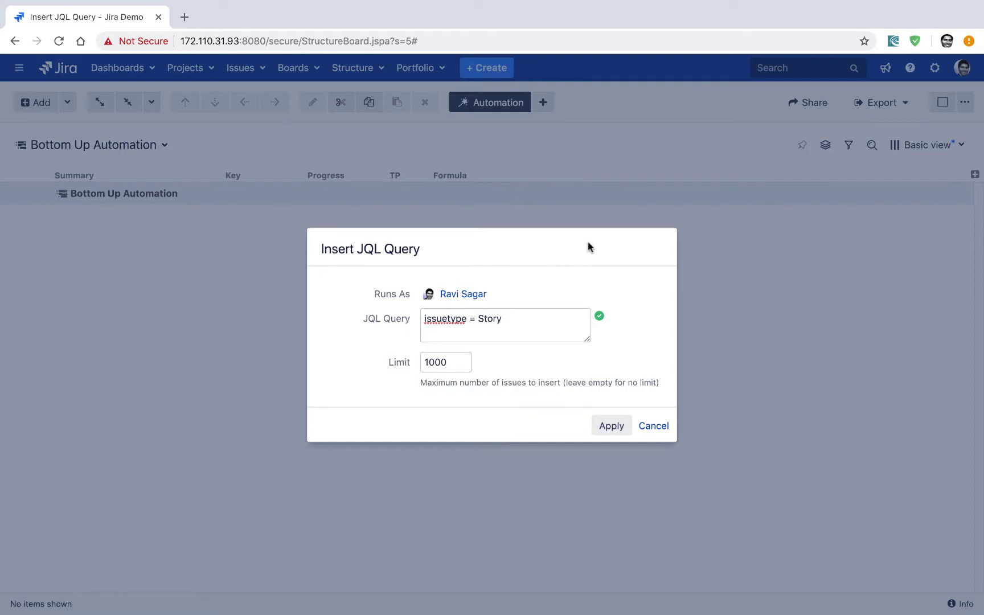
{"action": "left_click", "coordinate": [544, 328]}
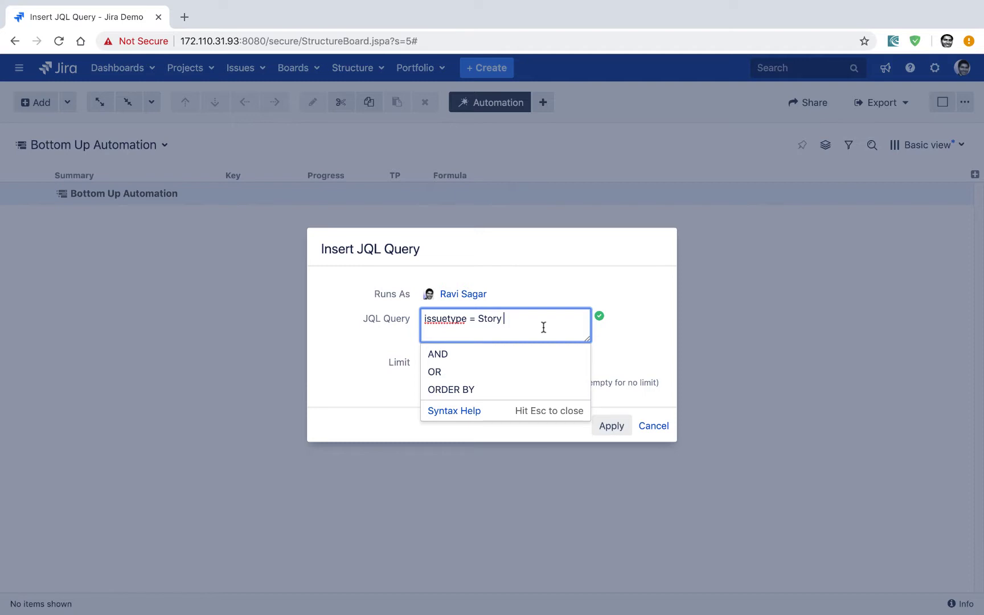
{"action": "left_click", "coordinate": [615, 298]}
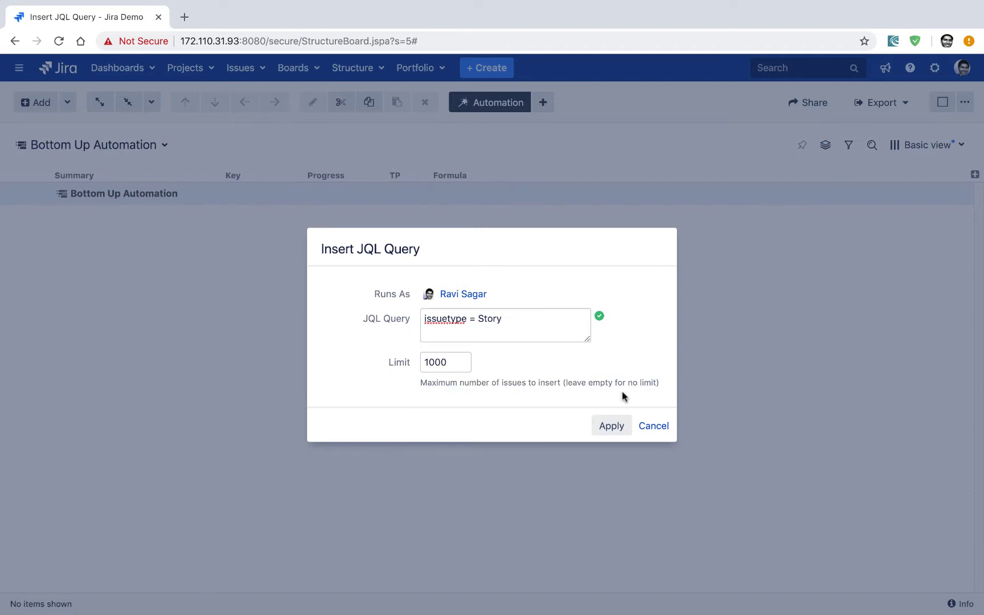
{"action": "left_click", "coordinate": [617, 427]}
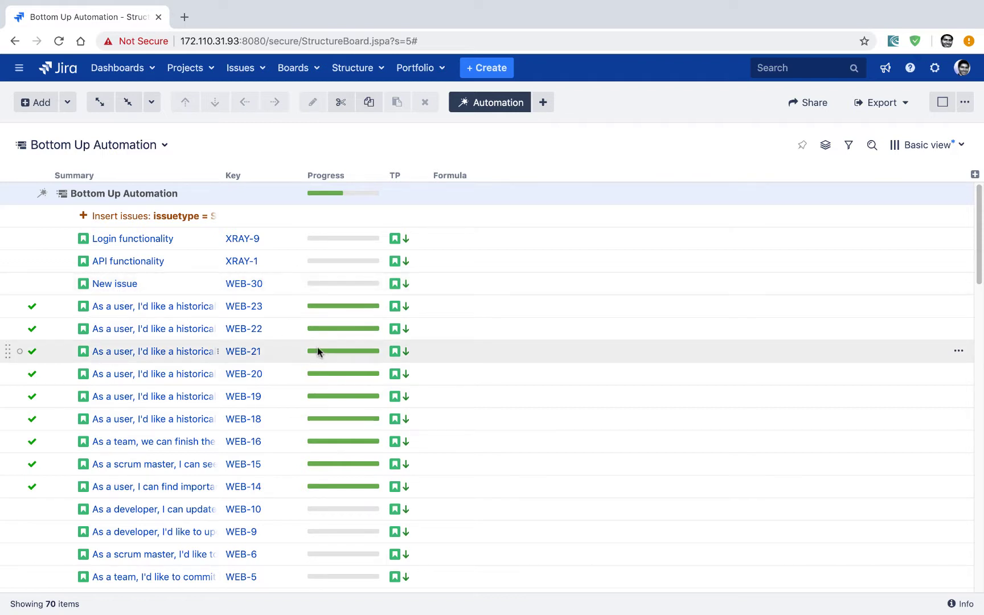
- Bring up the automation rule menu again to add a rule
{"action": "left_click", "coordinate": [544, 104]}
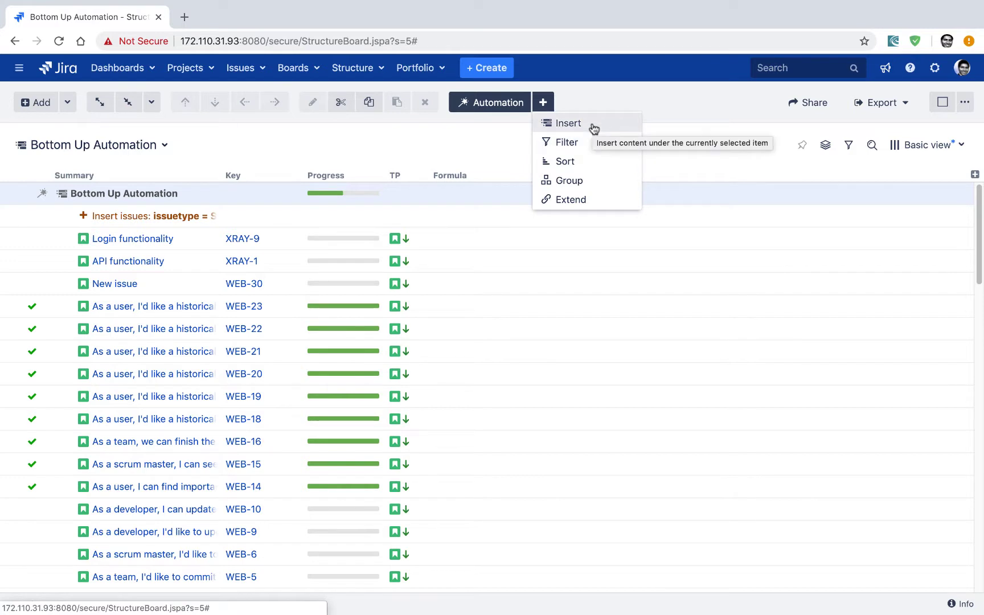
- Add a Group by Assignee rule and expand assignee folders to check the grouped stories
{"action": "left_click", "coordinate": [595, 182]}
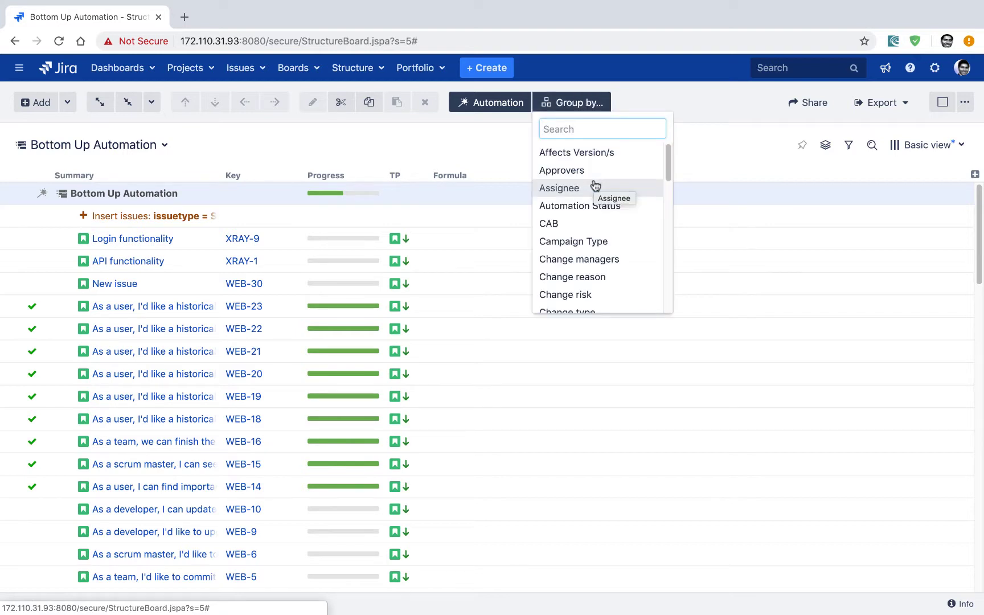
{"action": "left_click", "coordinate": [628, 195]}
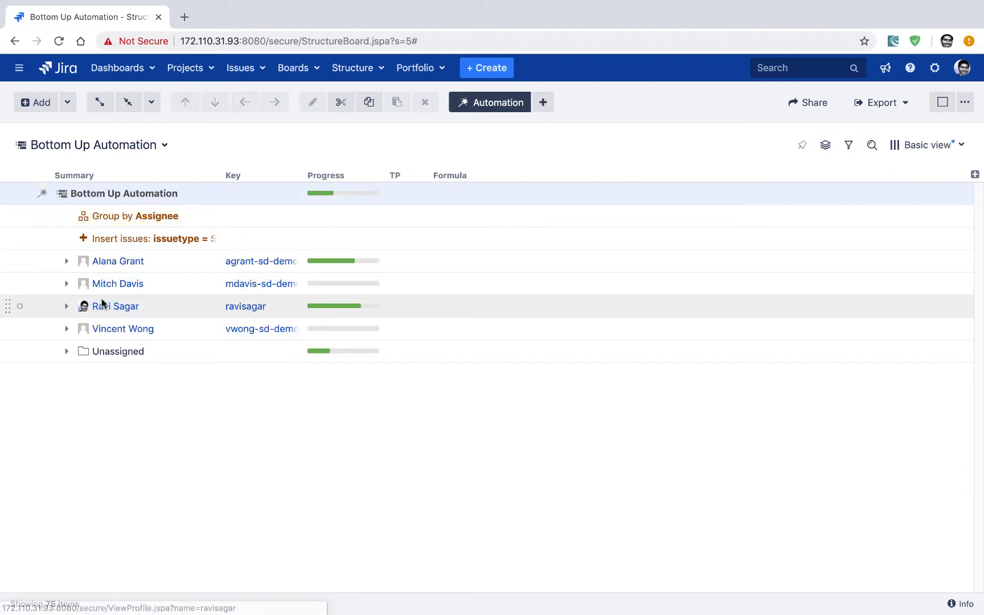
{"action": "left_click", "coordinate": [66, 261]}
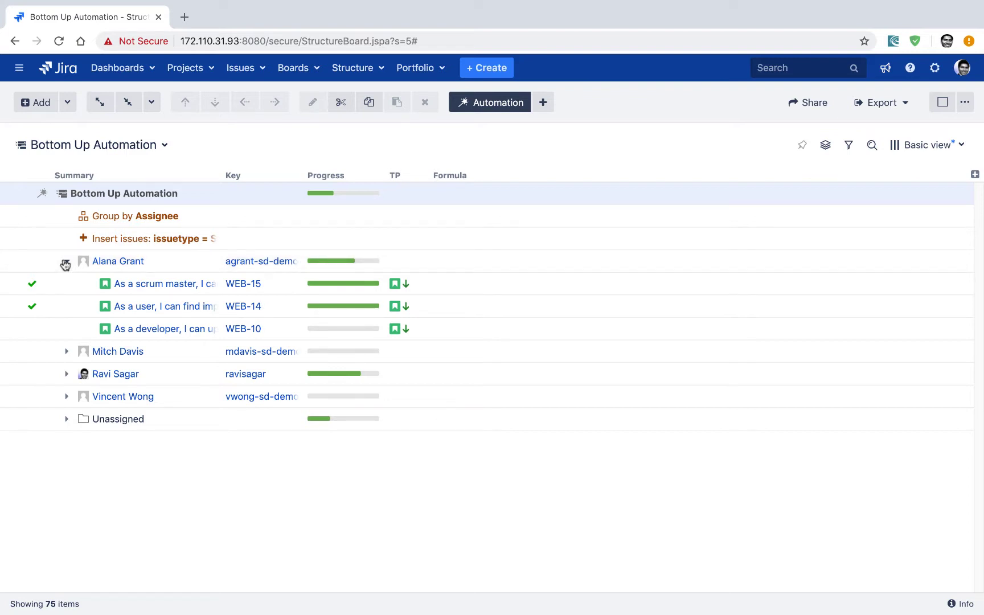
{"action": "left_click", "coordinate": [65, 262]}
{"action": "left_click", "coordinate": [67, 284]}
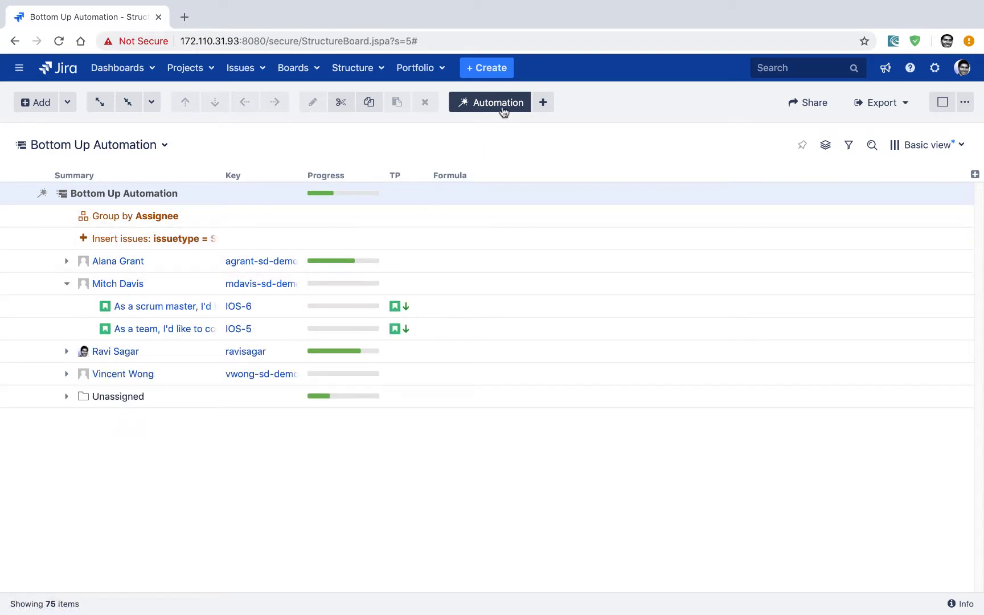
- Add a second grouping by Sprint name, found by searching 'sp'
{"action": "left_click", "coordinate": [544, 104]}
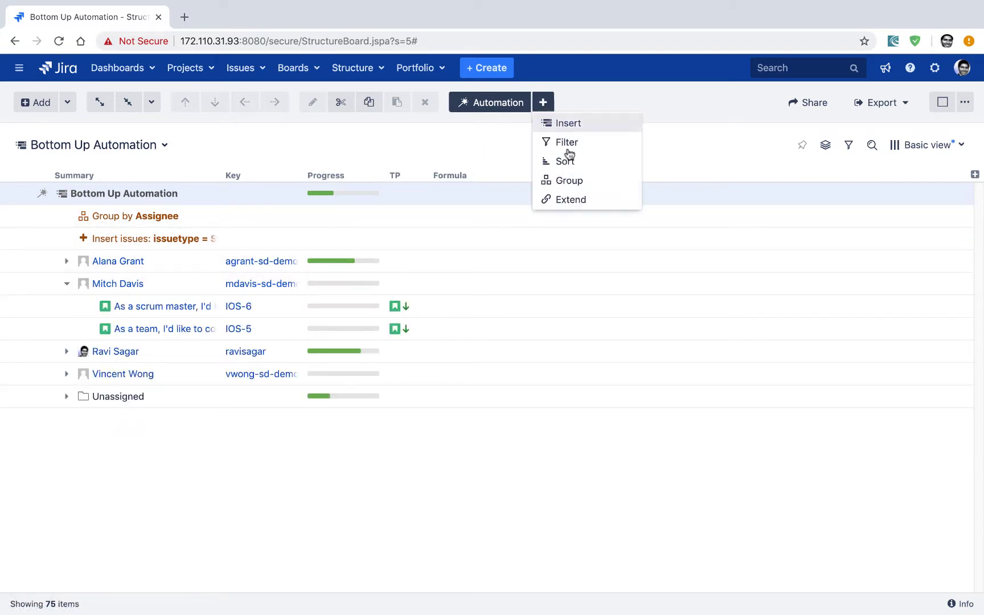
{"action": "left_click", "coordinate": [569, 180]}
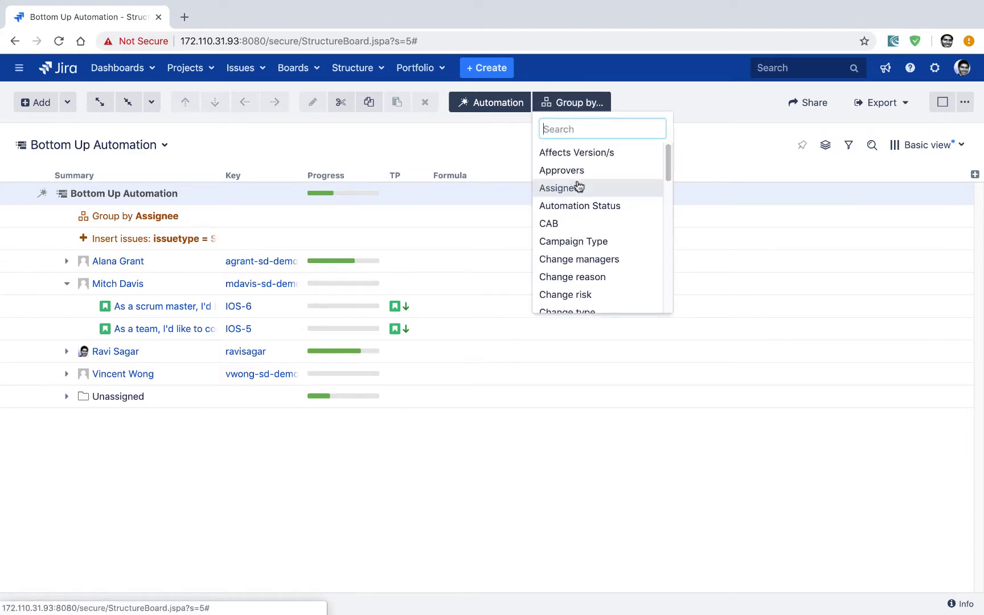
{"action": "type", "text": "sp"}
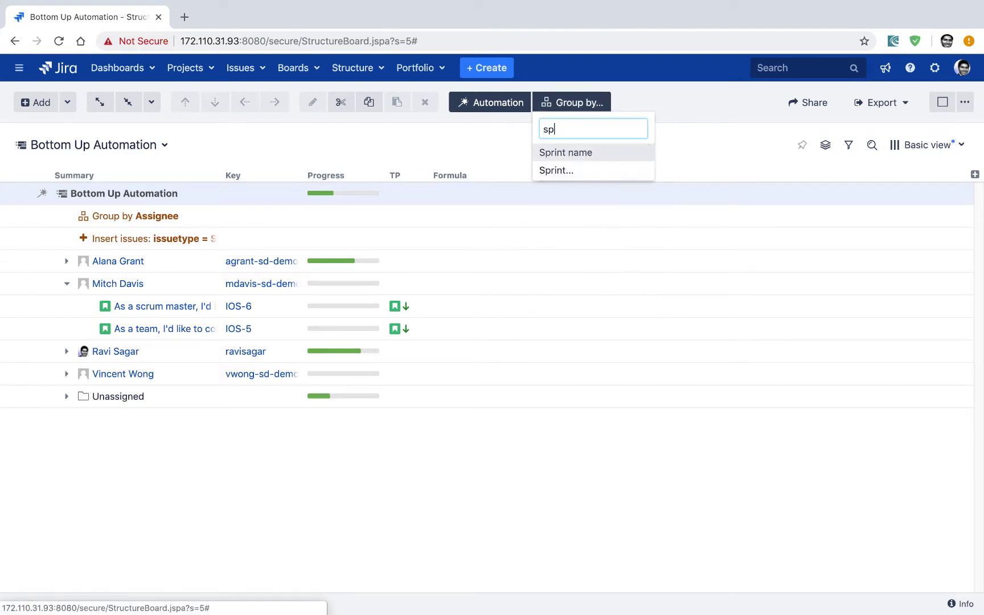
{"action": "left_click", "coordinate": [598, 155]}
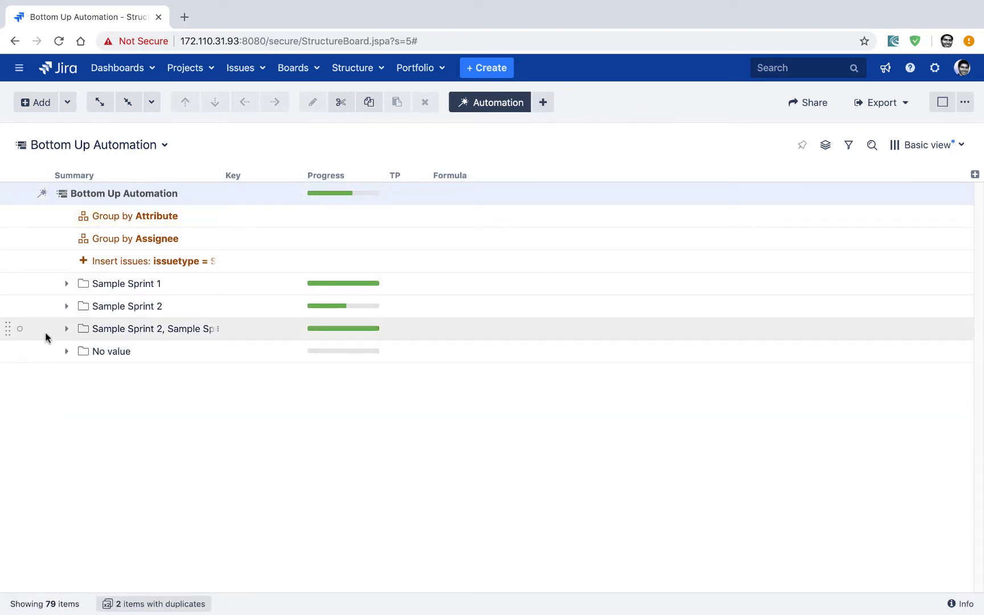
- Expand Sample Sprint 1 and the combined two-sprint folder, leaving Sample Sprint 2 collapsed
{"action": "left_click", "coordinate": [67, 284]}
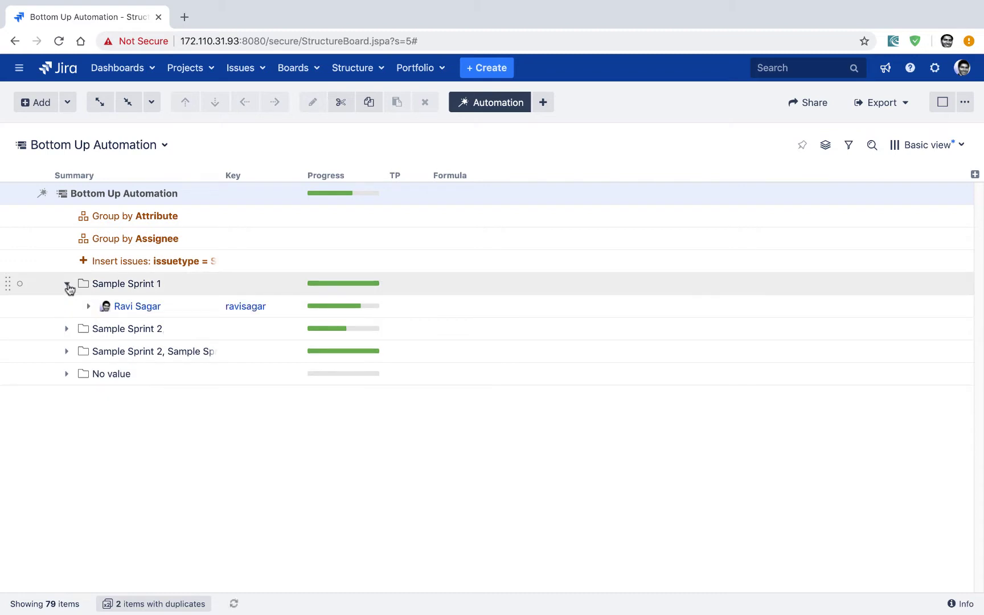
{"action": "left_click", "coordinate": [67, 329]}
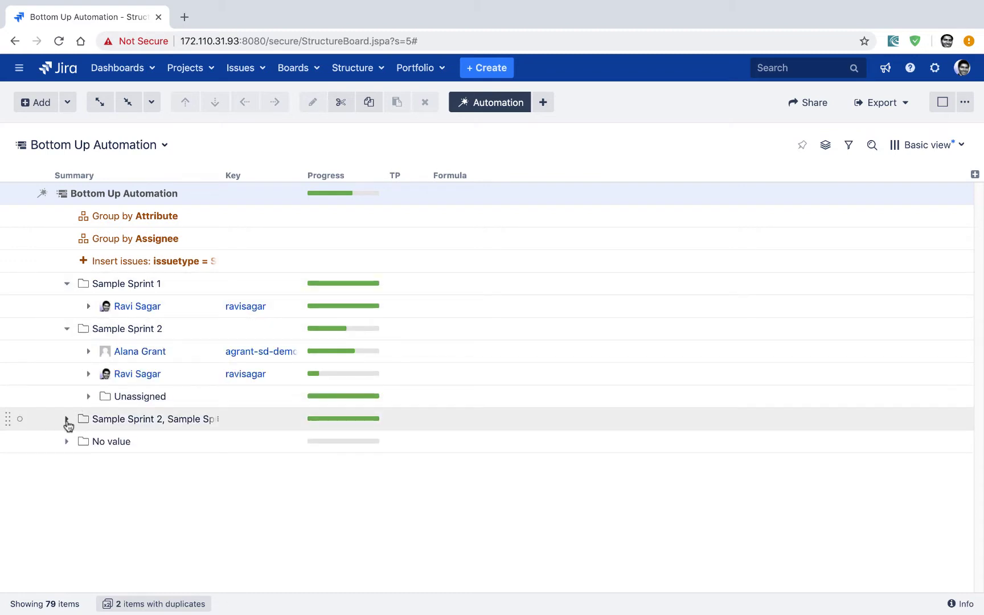
{"action": "left_click", "coordinate": [66, 419]}
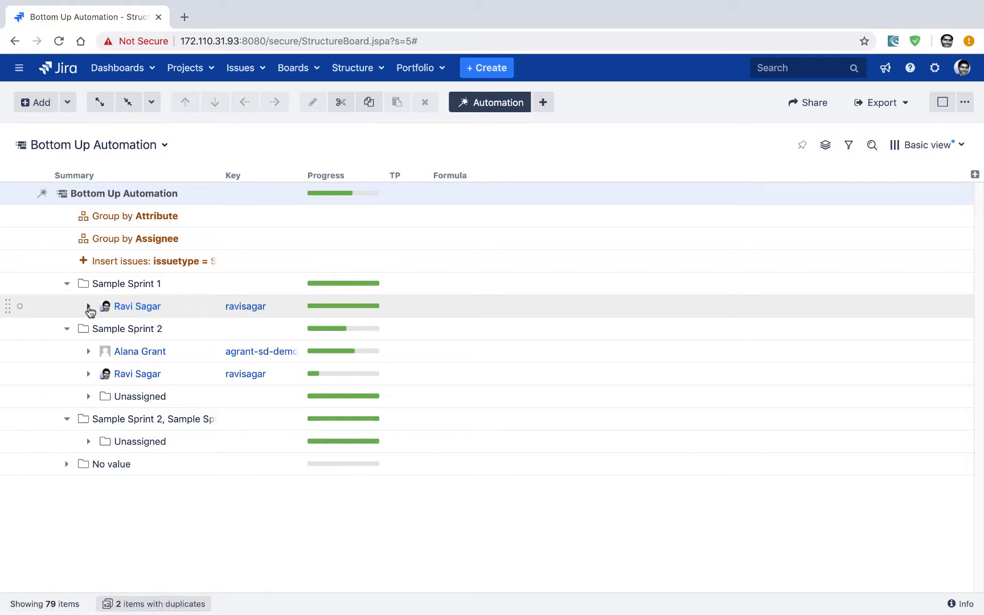
{"action": "left_click", "coordinate": [88, 397]}
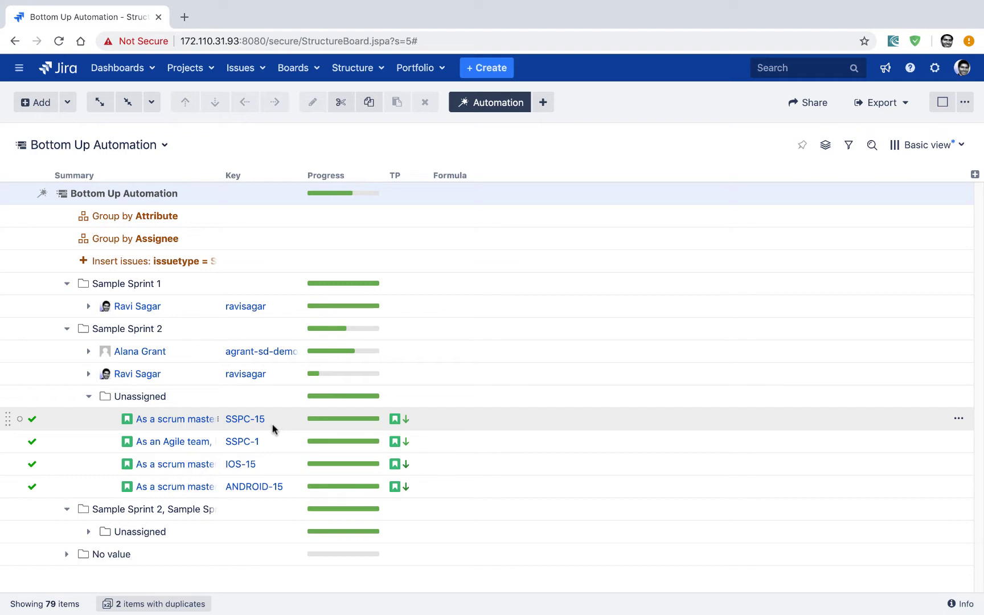
{"action": "left_click", "coordinate": [88, 396]}
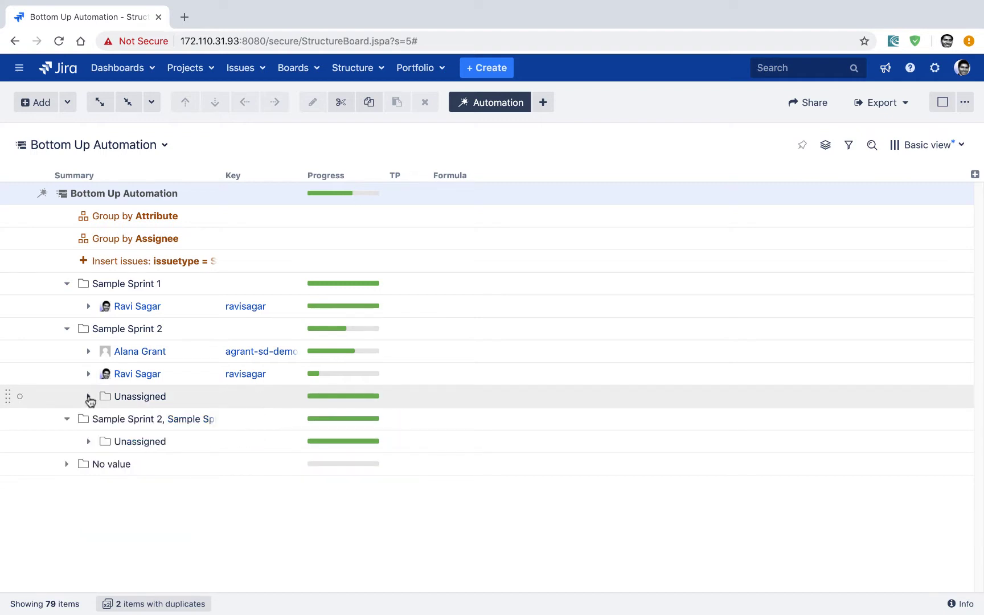
{"action": "left_click", "coordinate": [67, 330]}
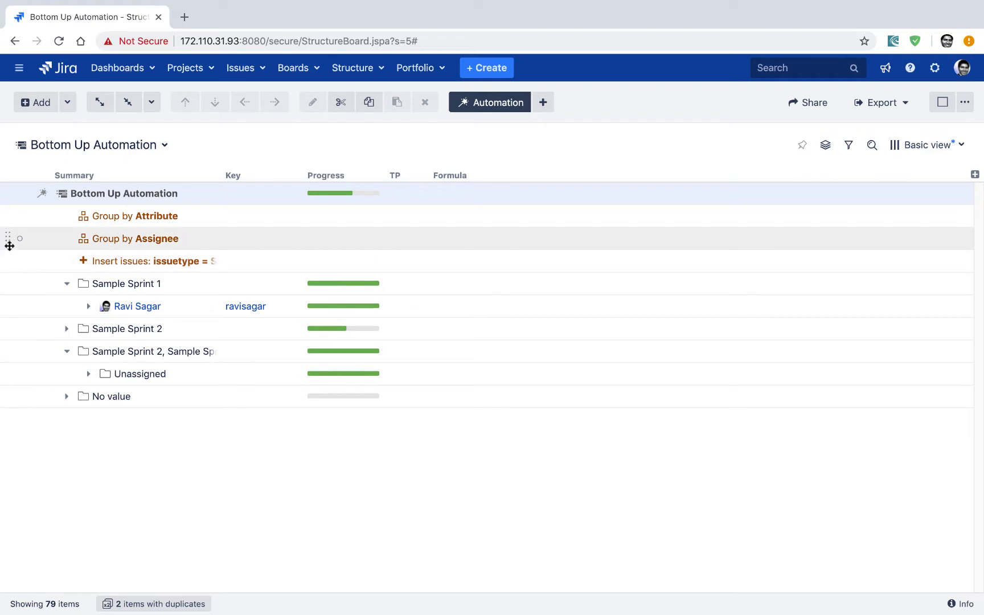
{"action": "left_click_drag", "start_coordinate": [9, 245], "coordinate": [8, 219]}
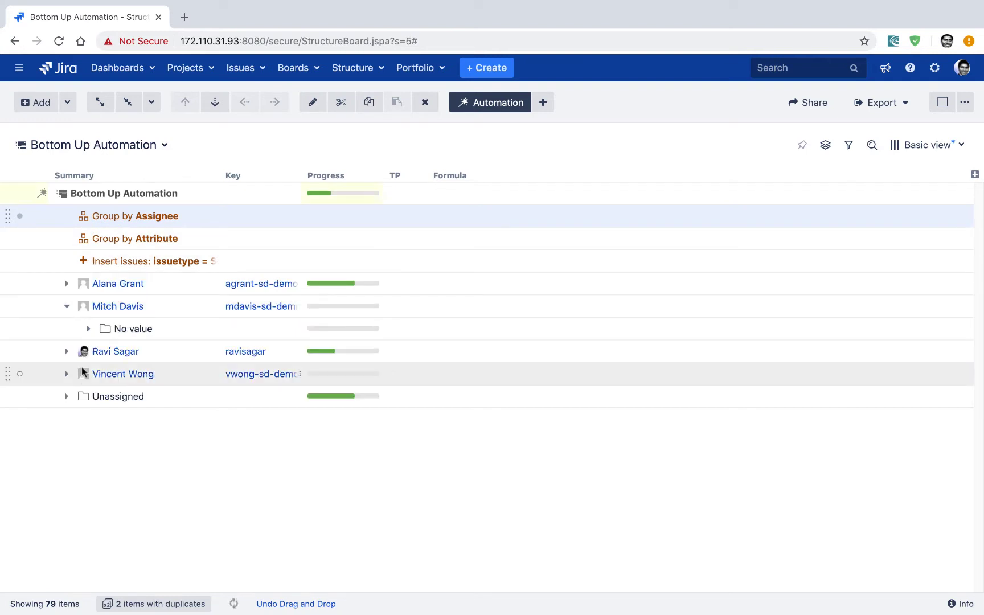
{"action": "left_click", "coordinate": [67, 284]}
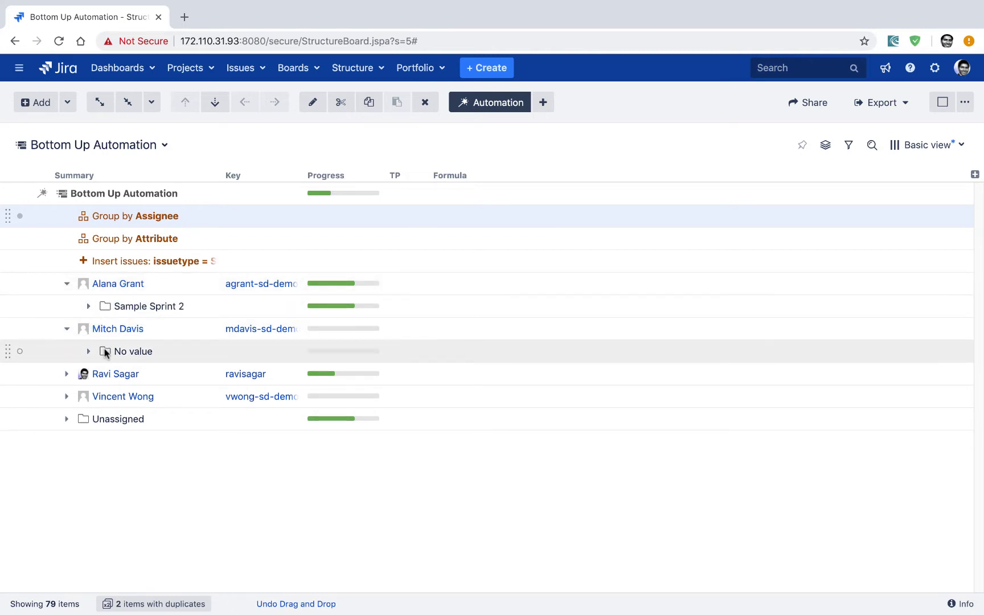
{"action": "left_click", "coordinate": [67, 329]}
{"action": "left_click", "coordinate": [66, 284]}
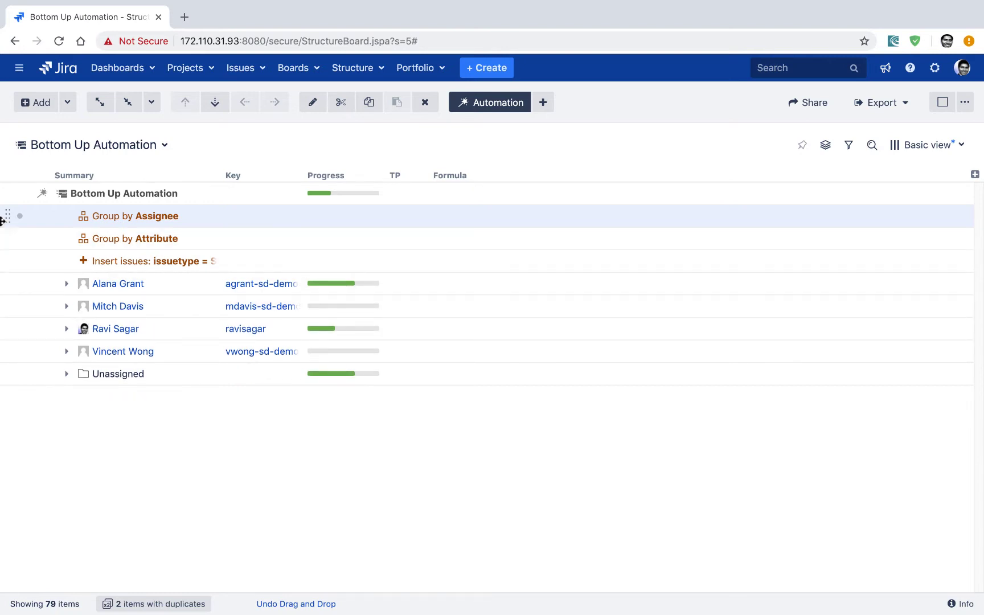
{"action": "mouse_move", "coordinate": [7, 215]}
{"action": "left_mouse_down"}
{"action": "mouse_move", "coordinate": [10, 246]}
{"action": "mouse_move", "coordinate": [8, 237]}
{"action": "left_mouse_up"}
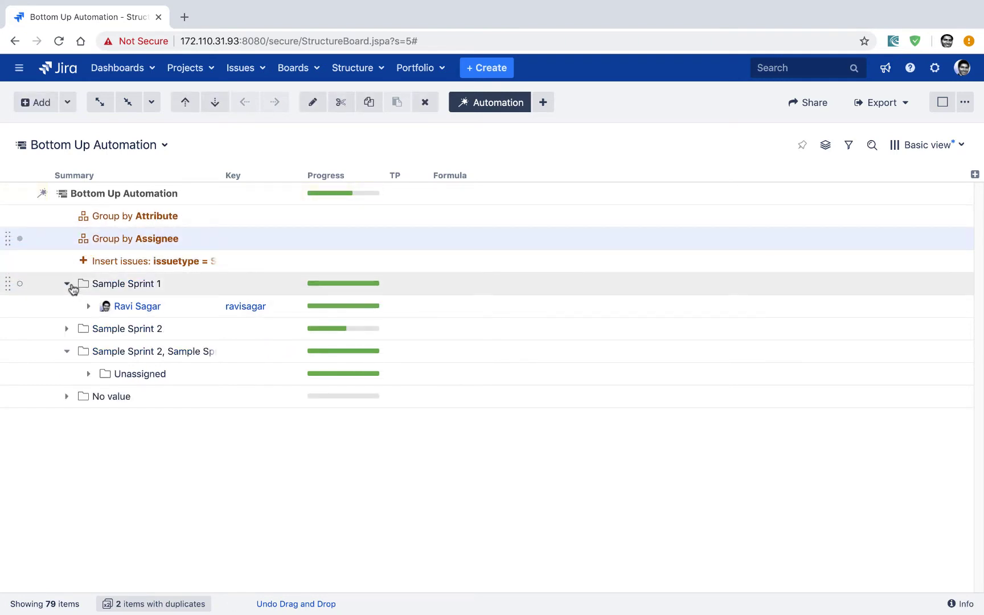
- Expand Sample Sprint 2's first assignee to show WEB-15, WEB-14, WEB-10; preview Insert and Extend options
{"action": "left_click", "coordinate": [65, 330]}
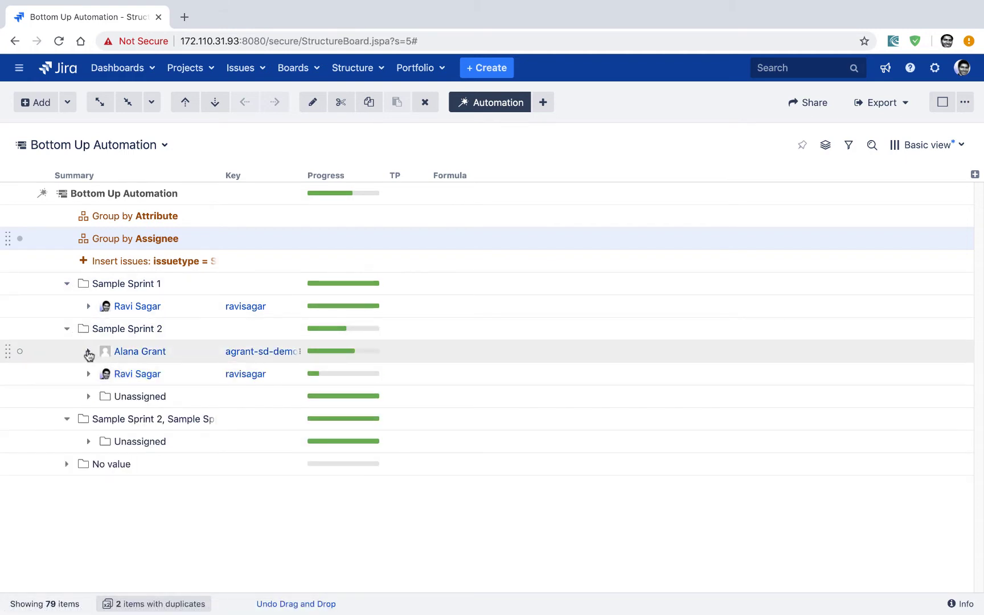
{"action": "left_click", "coordinate": [88, 352]}
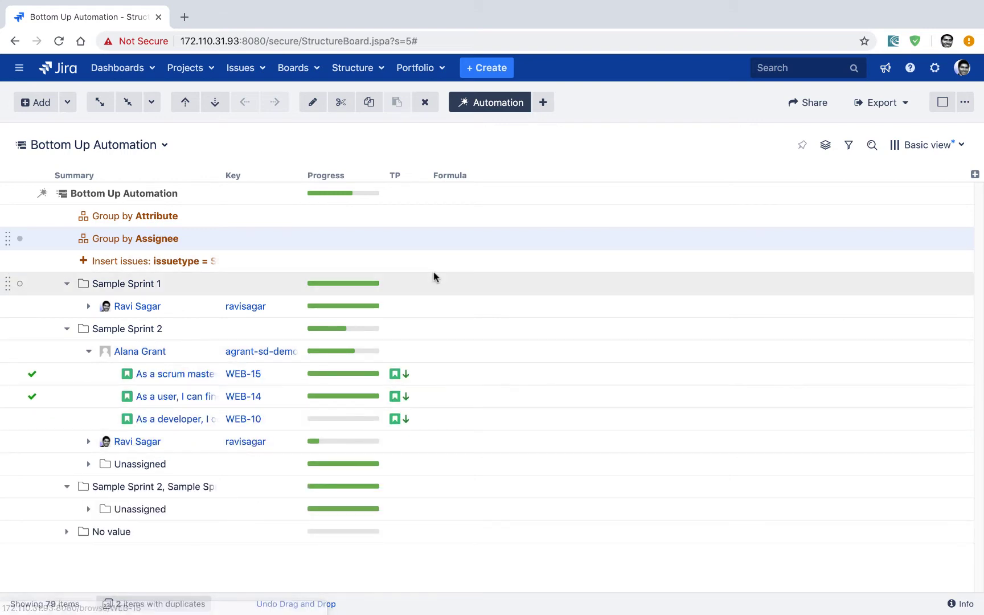
{"action": "left_click", "coordinate": [545, 101]}
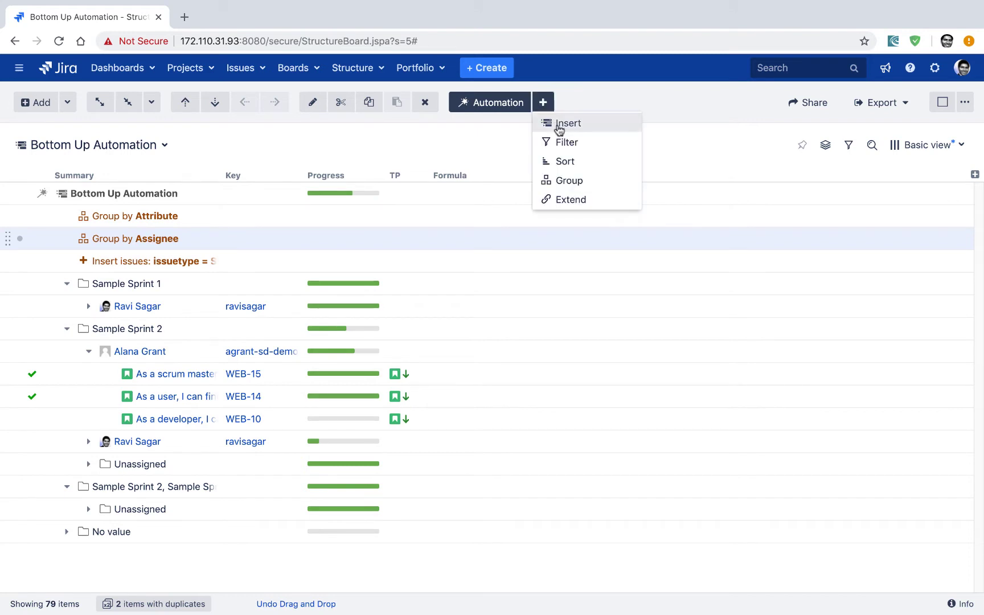
{"action": "left_click", "coordinate": [559, 127]}
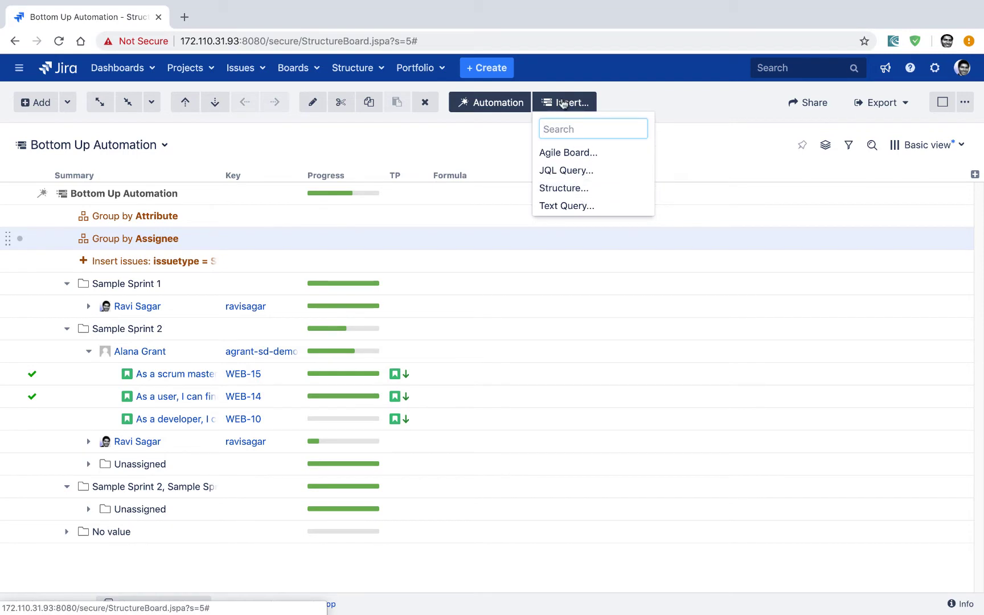
{"action": "left_click", "coordinate": [681, 142]}
{"action": "left_click", "coordinate": [544, 103]}
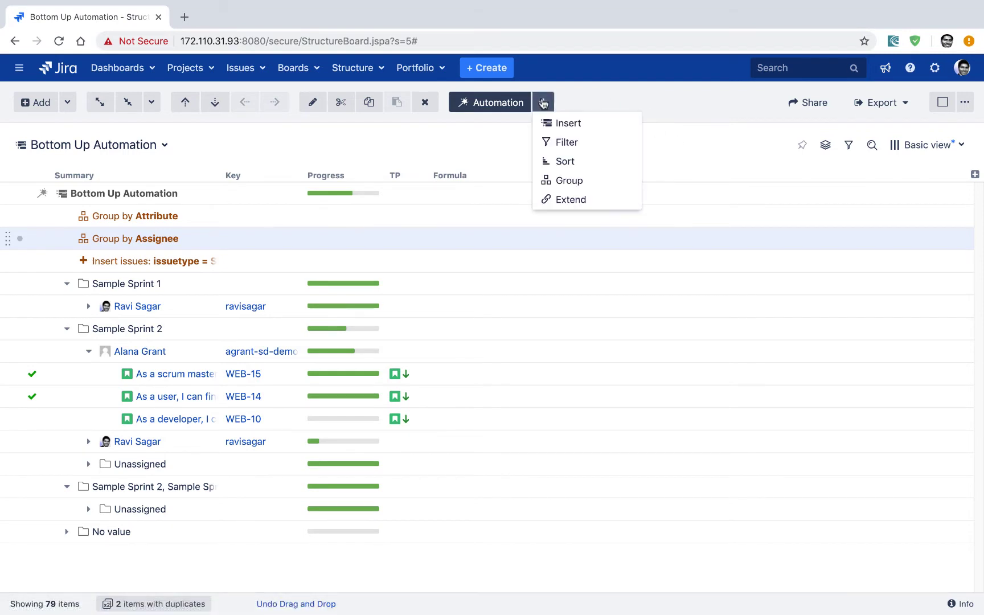
{"action": "left_click", "coordinate": [589, 199]}
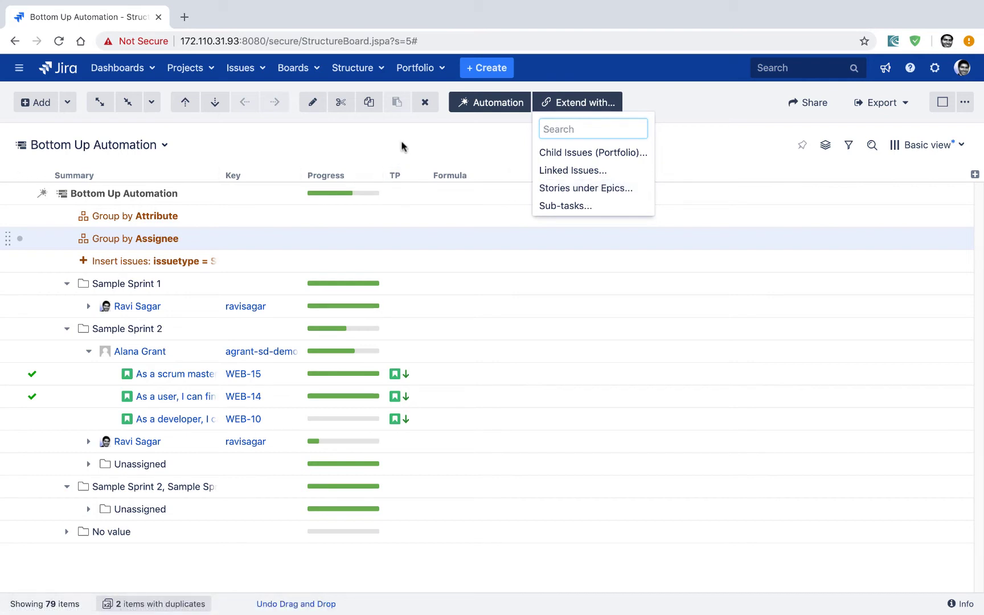
{"action": "left_click", "coordinate": [421, 151]}
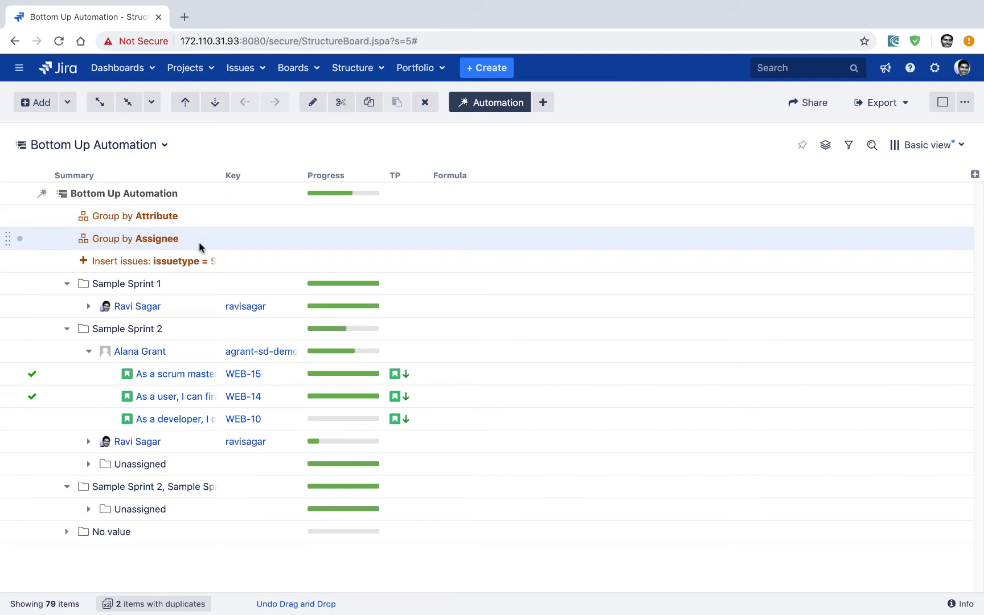
- Add an Extend with Sub-tasks rule on the root, keeping all sub-task types, reaching 90 items
{"action": "left_click", "coordinate": [181, 192]}
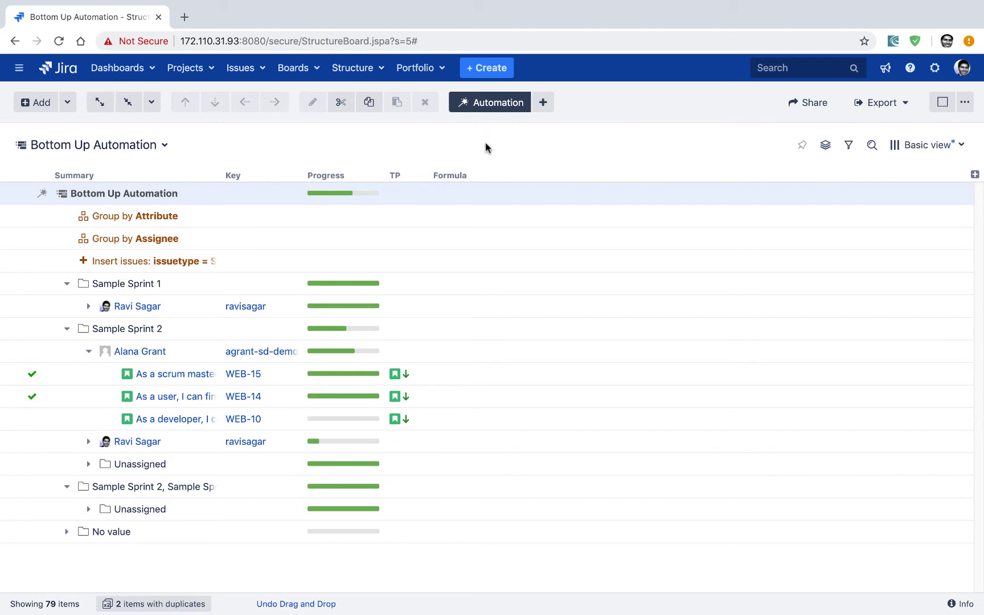
{"action": "left_click", "coordinate": [543, 102]}
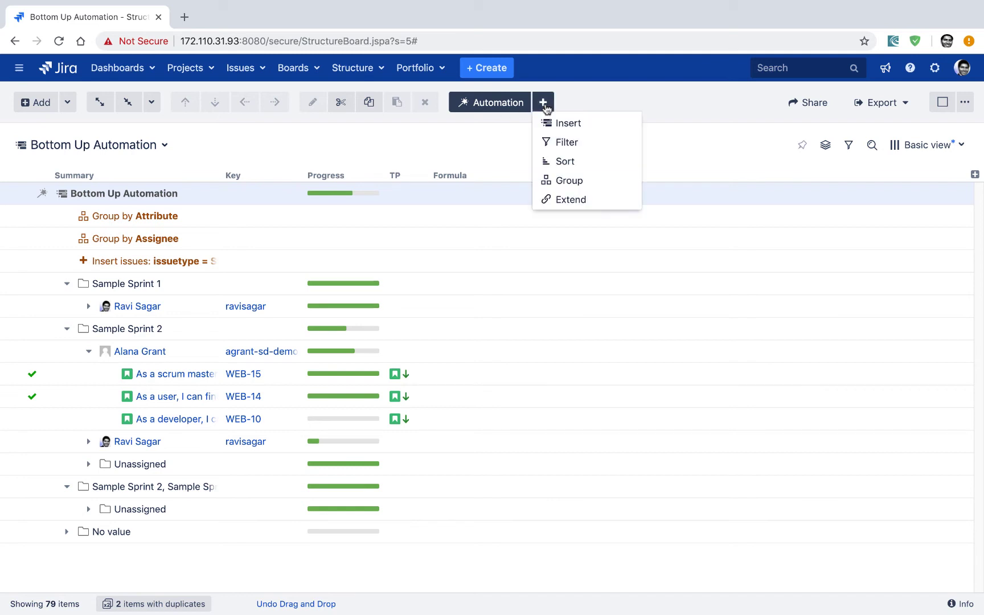
{"action": "left_click", "coordinate": [599, 201]}
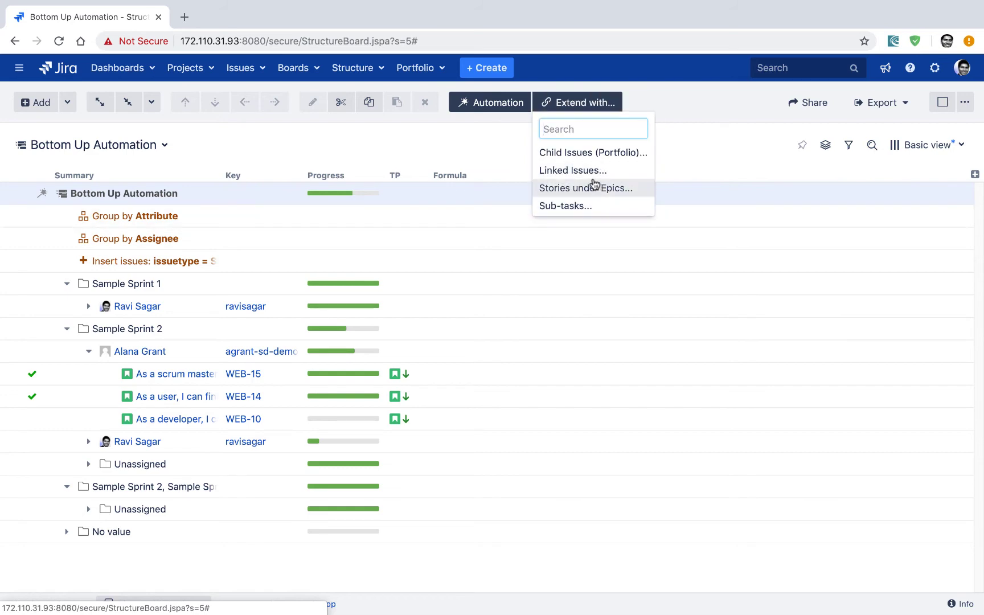
{"action": "left_click", "coordinate": [598, 204]}
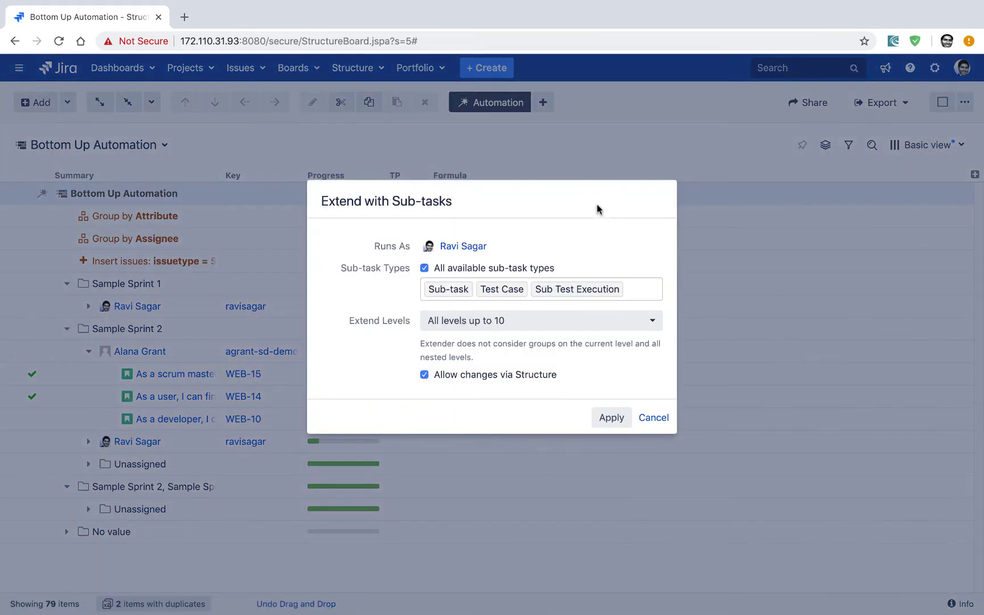
{"action": "left_click", "coordinate": [610, 419]}
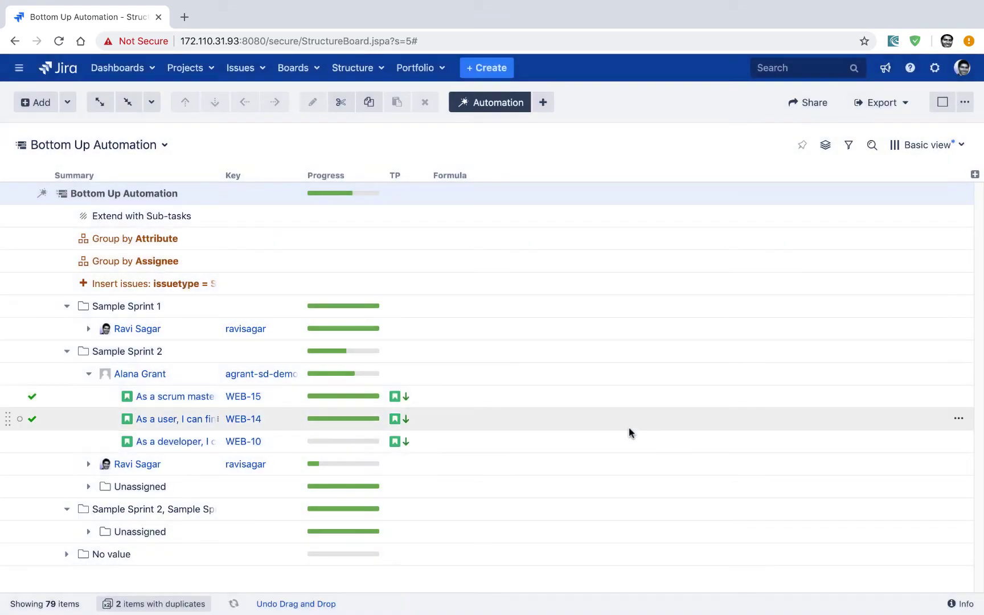
- Reveal sub-tasks SSPC-11 and SSPC-12 under SSPC-10, then collapse Sample Sprint 1, 2 and the combined folder
{"action": "left_click", "coordinate": [88, 464]}
{"action": "scroll", "coordinate": [107, 462], "scroll_direction": "down", "scroll_amount": 3}
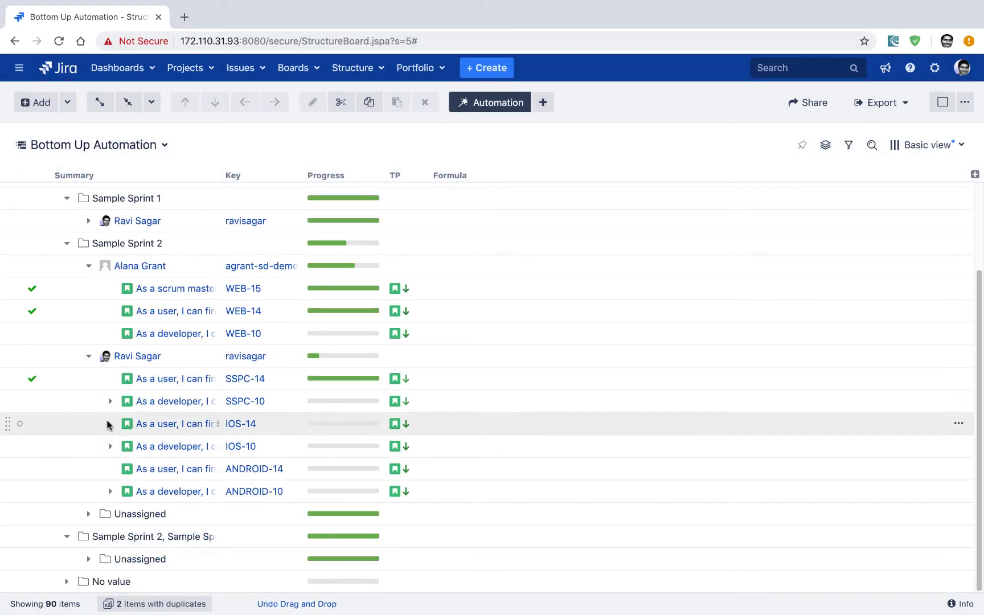
{"action": "left_click", "coordinate": [111, 401]}
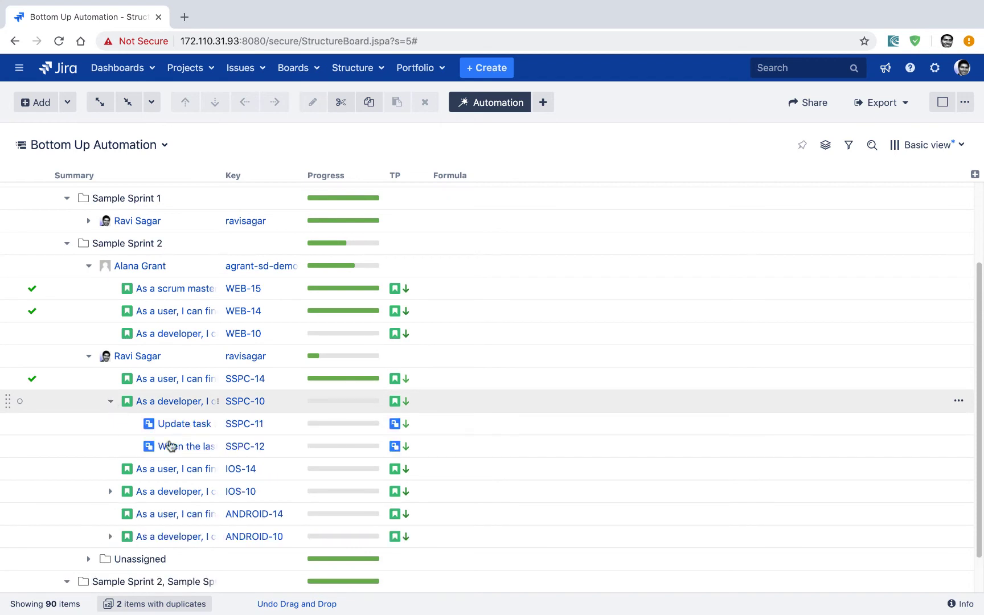
{"action": "scroll", "coordinate": [183, 455], "scroll_direction": "up", "scroll_amount": 3}
{"action": "left_click", "coordinate": [67, 306]}
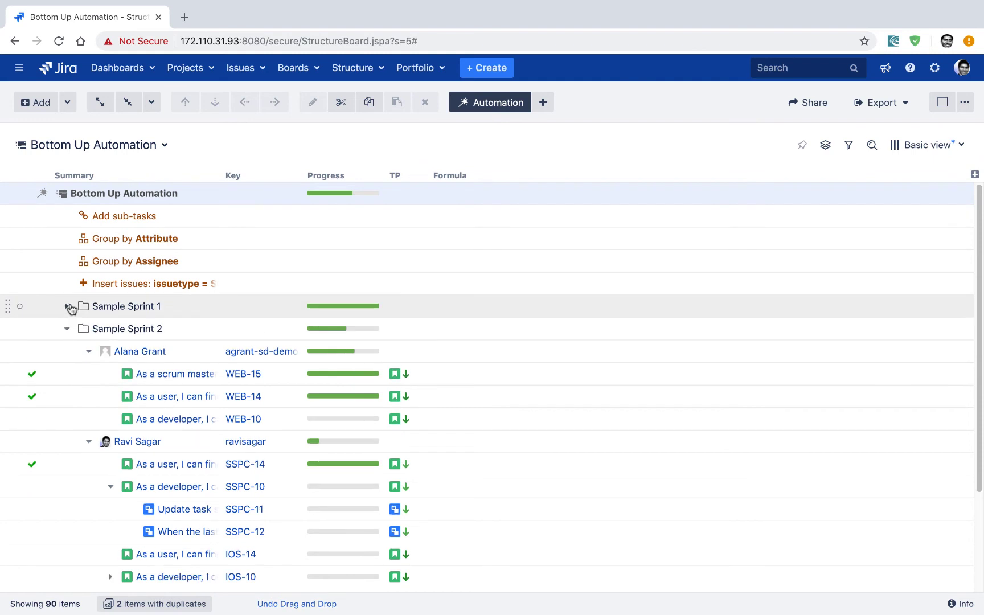
{"action": "left_click", "coordinate": [66, 329]}
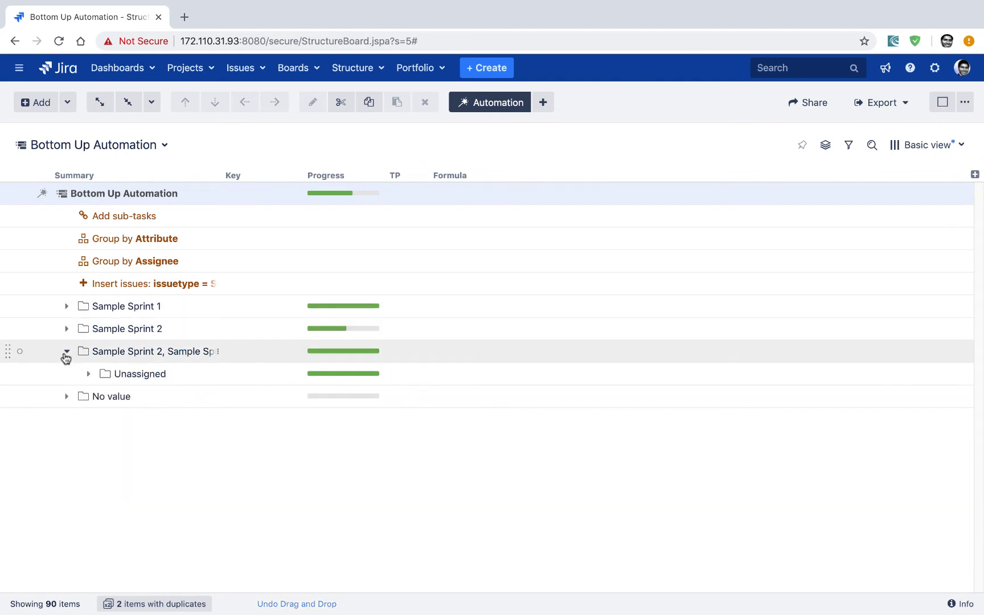
{"action": "left_click", "coordinate": [67, 352]}
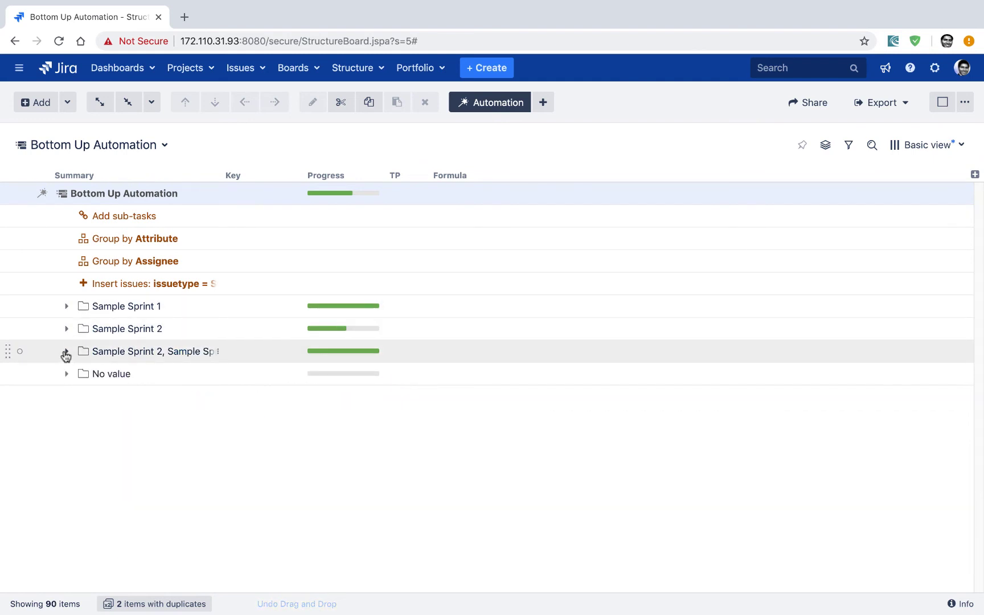